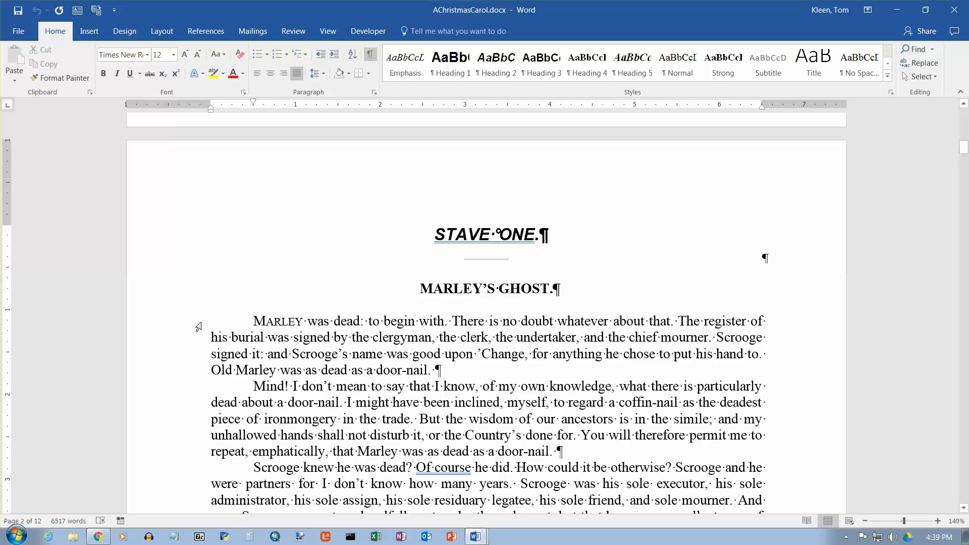
Delete the whole opening paragraph beginning "Marley was dead" and undo the deletion
drag(185, 324, 190, 369)
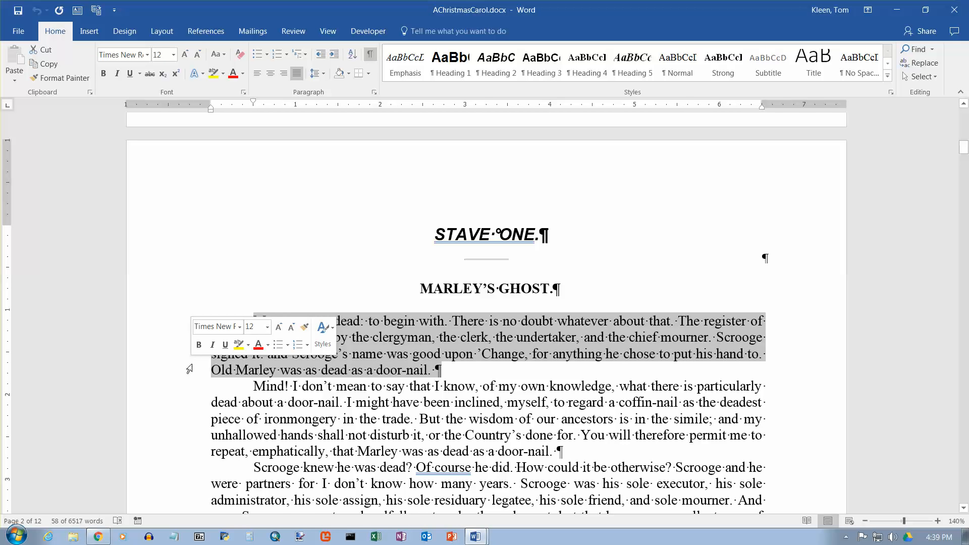
key(Delete)
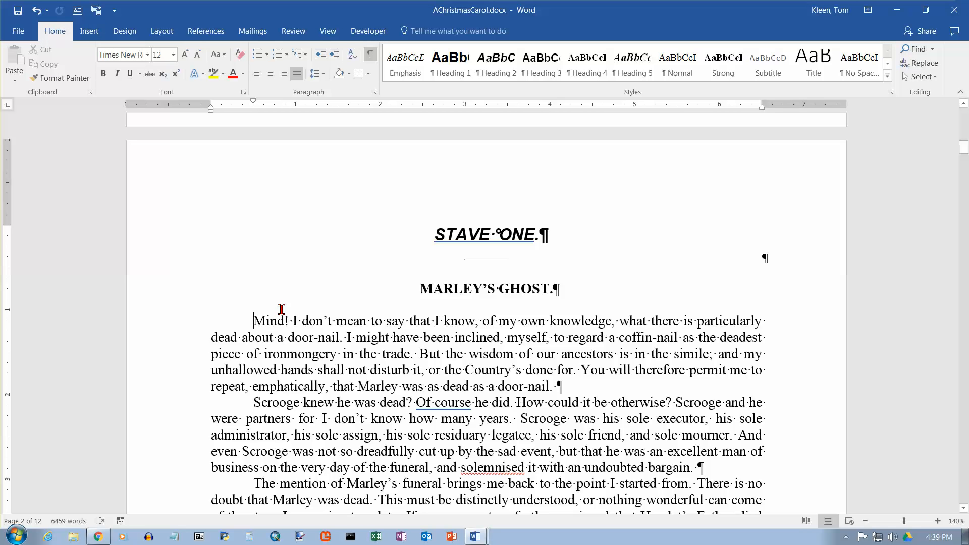
key(ctrl+z)
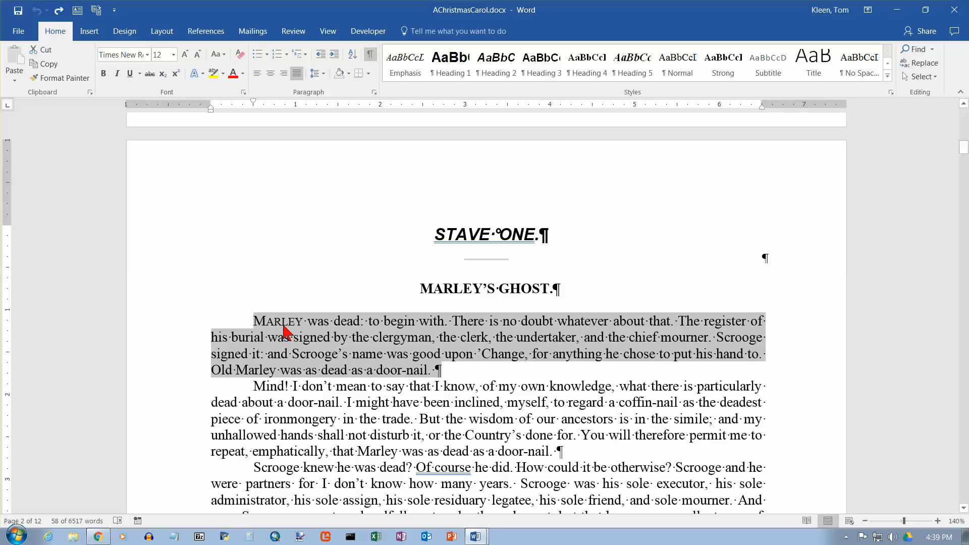
Delete the word "MARLEY" at the start of the opening paragraph character by character, and undo the deletions
click(283, 326)
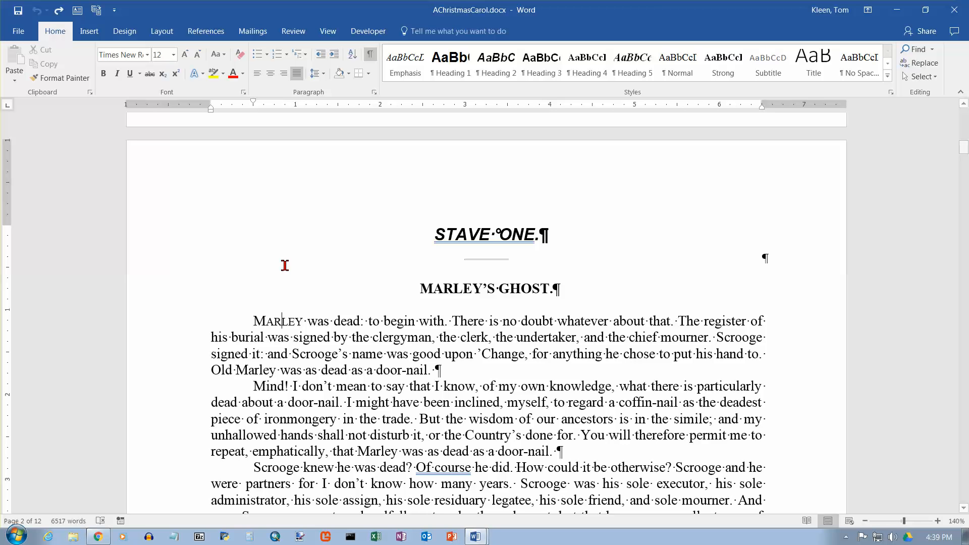
key(Delete)
key(Delete)
key(Delete)
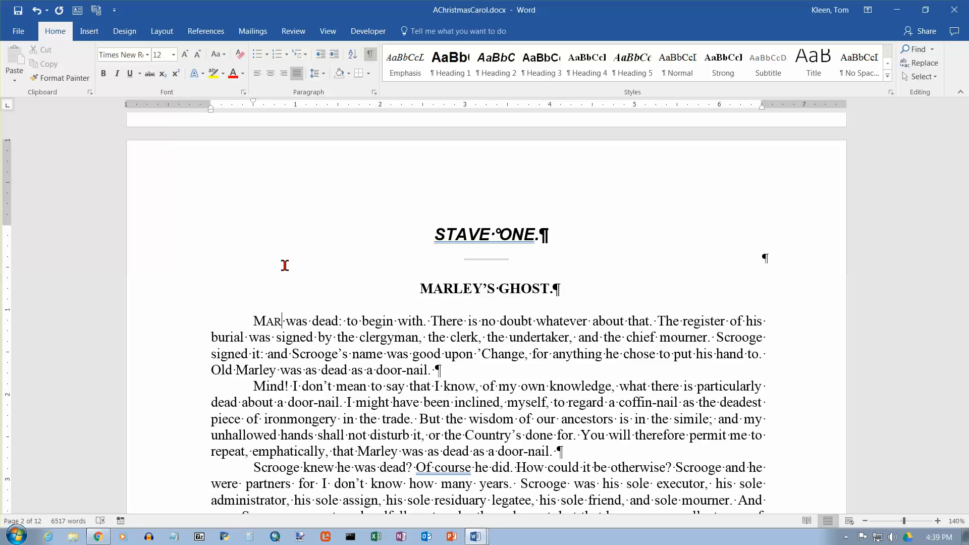
key(BackSpace)
key(BackSpace)
key(BackSpace)
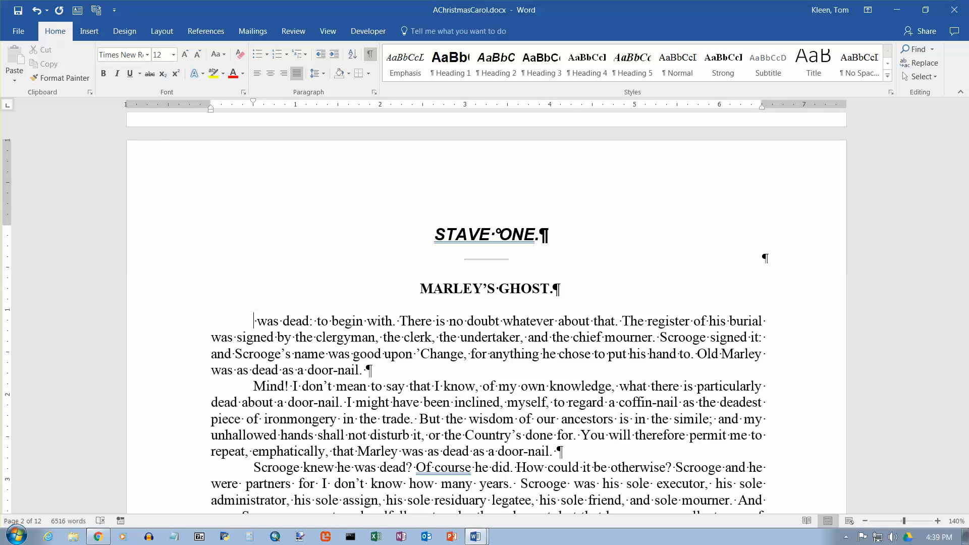
click(39, 12)
click(38, 12)
click(38, 12)
click(38, 12)
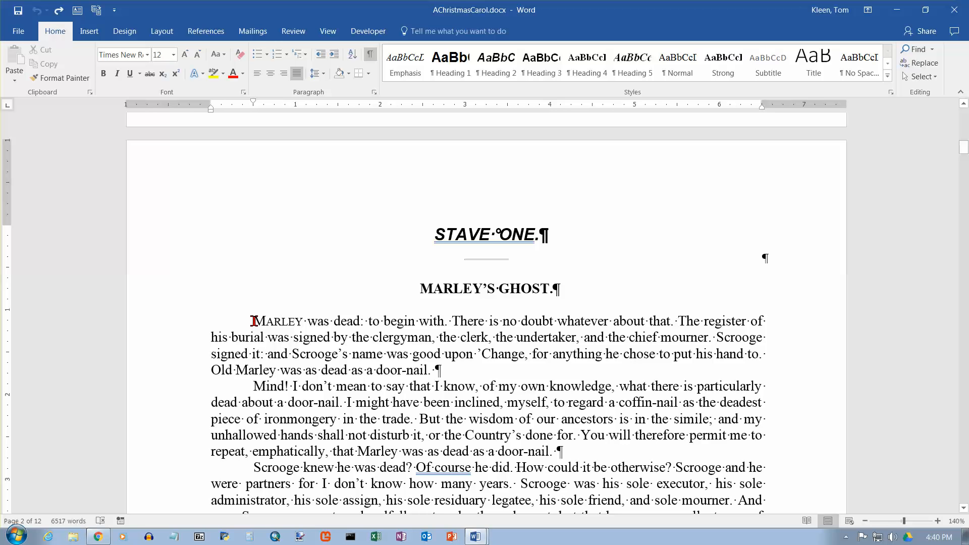
Cut the opening "Marley was dead" paragraph and paste it back before the paragraph beginning "Mind!"
drag(254, 321, 562, 372)
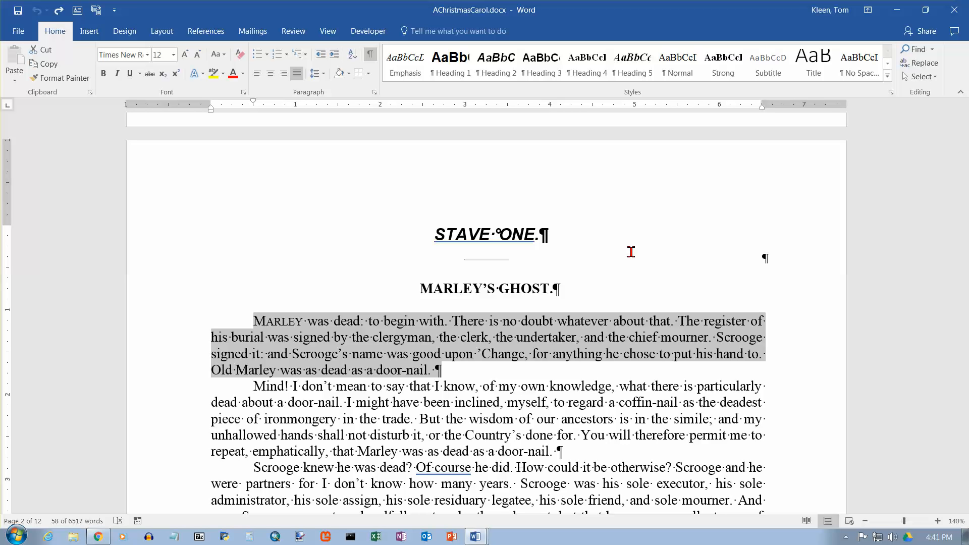
key(Delete)
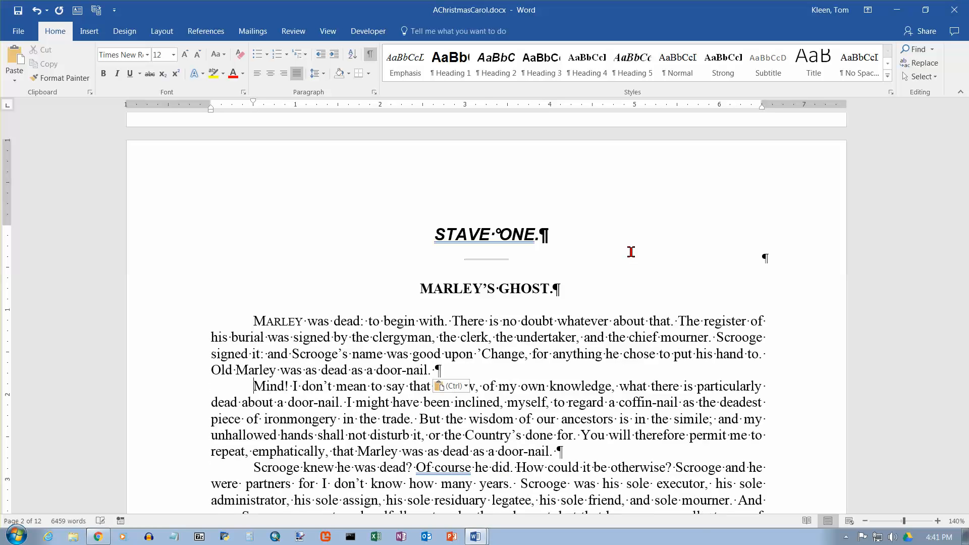
key(ctrl)
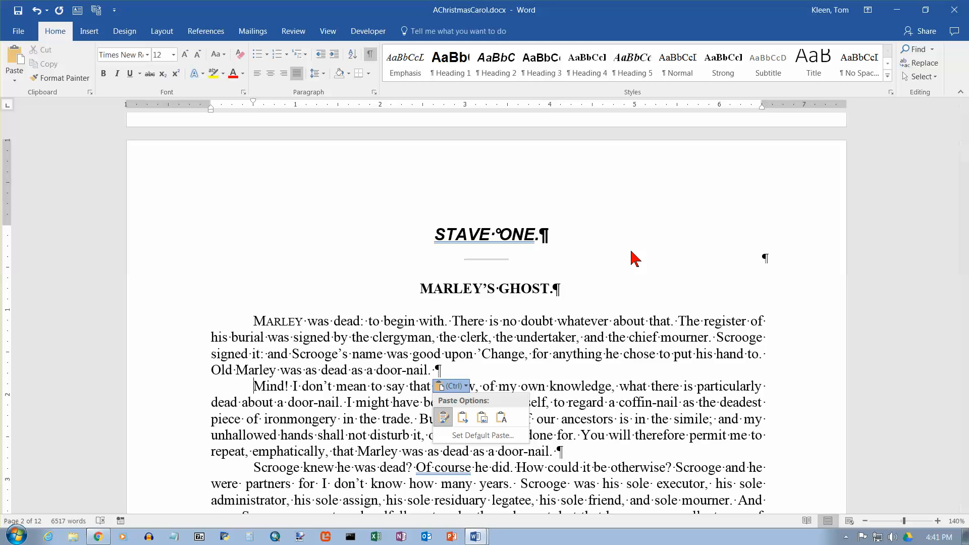
click(256, 386)
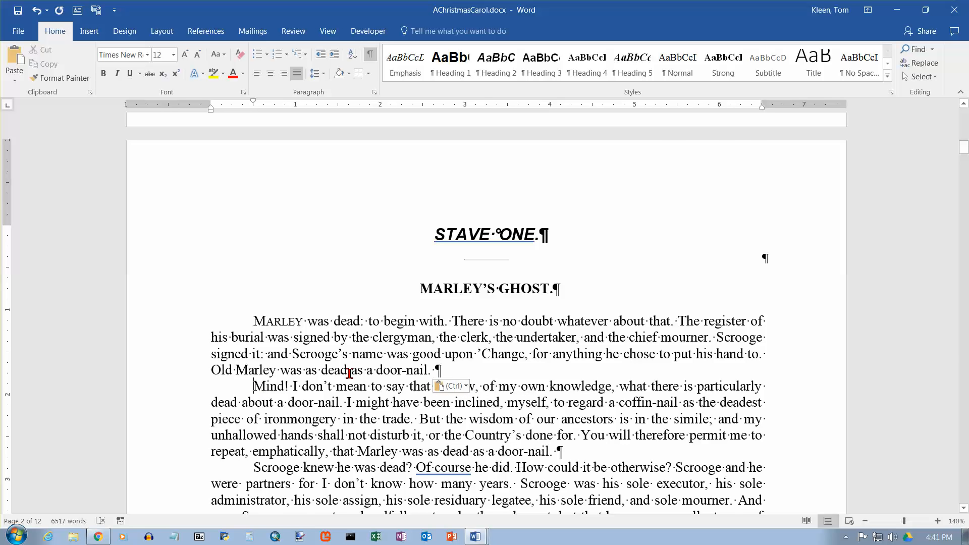
Paste three more copies of the "Marley was dead" paragraph before "Mind!" and undo all three pastes
key(ctrl+v)
key(ctrl+v)
key(ctrl+v)
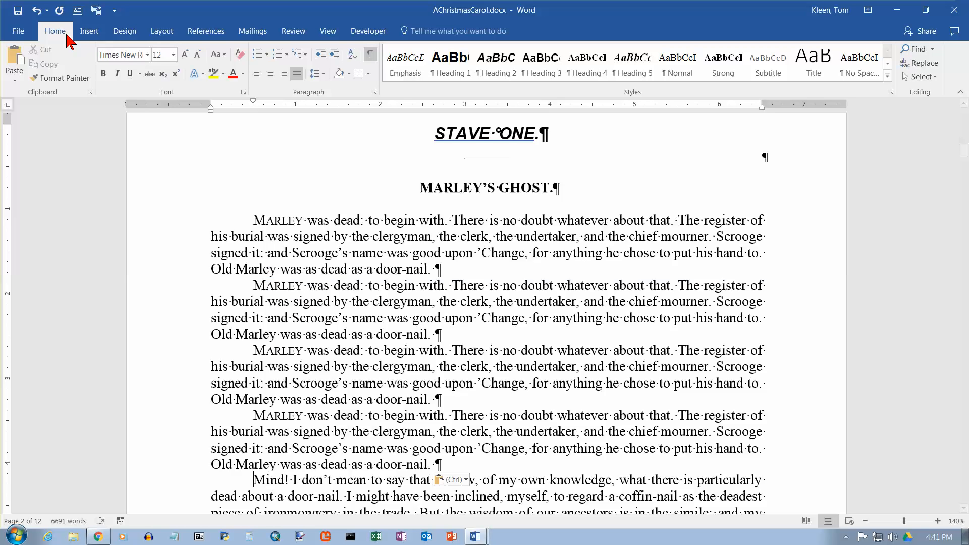
click(36, 12)
click(35, 12)
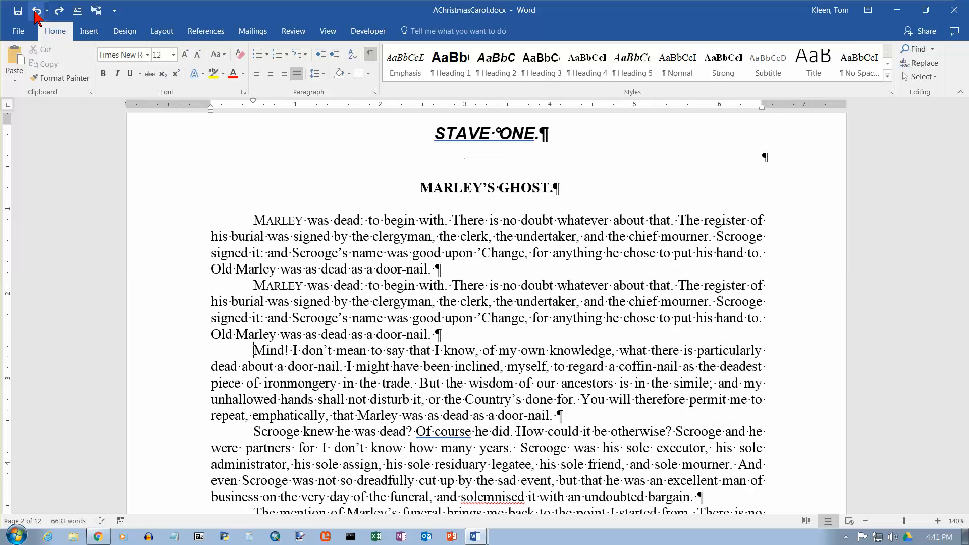
click(36, 12)
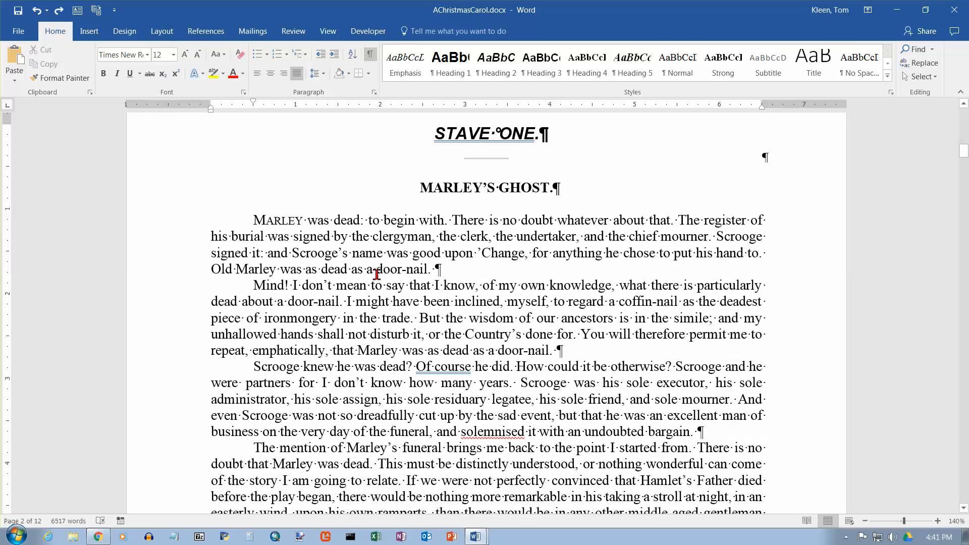
Copy the "Marley was dead" paragraph, paste it just before that paragraph's own end mark, and undo the paste
drag(253, 220, 460, 270)
key(ctrl+c)
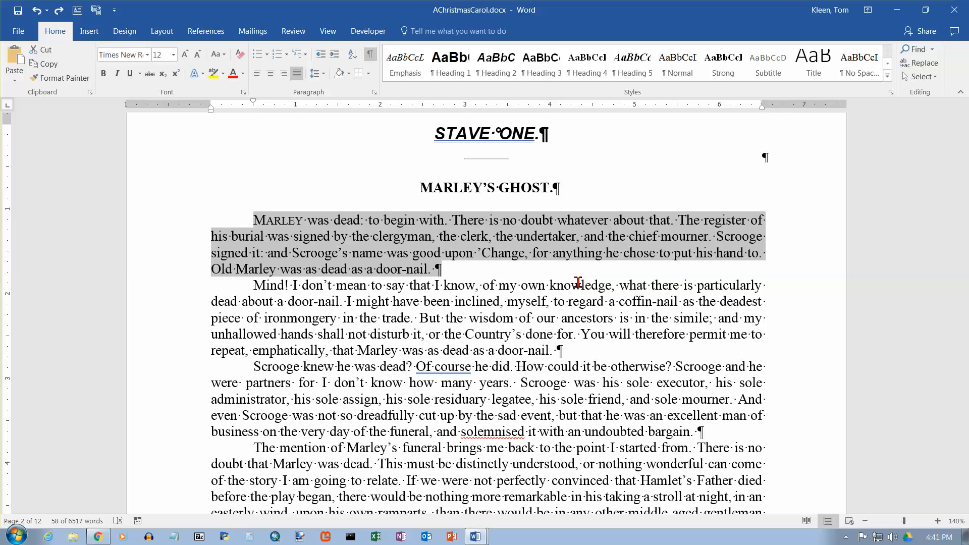
click(438, 270)
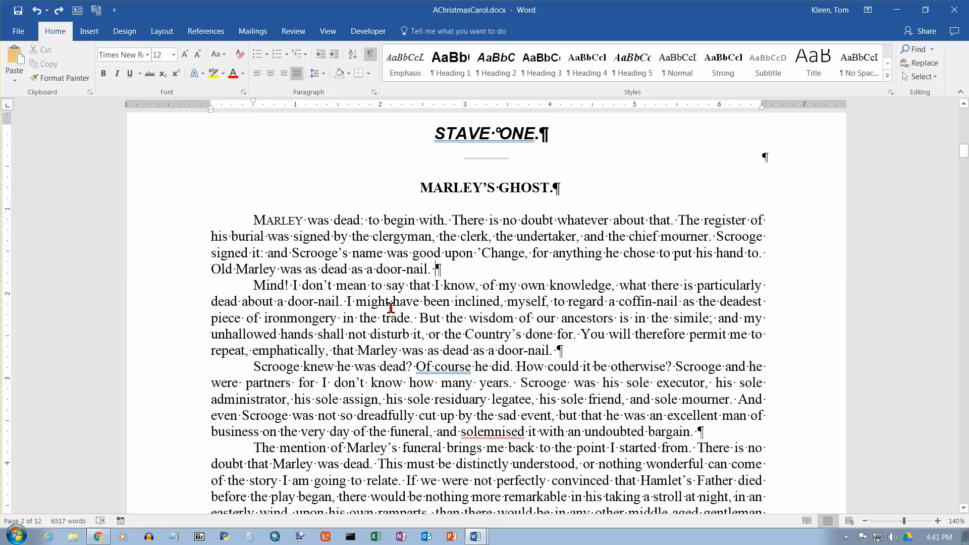
key(ctrl+v)
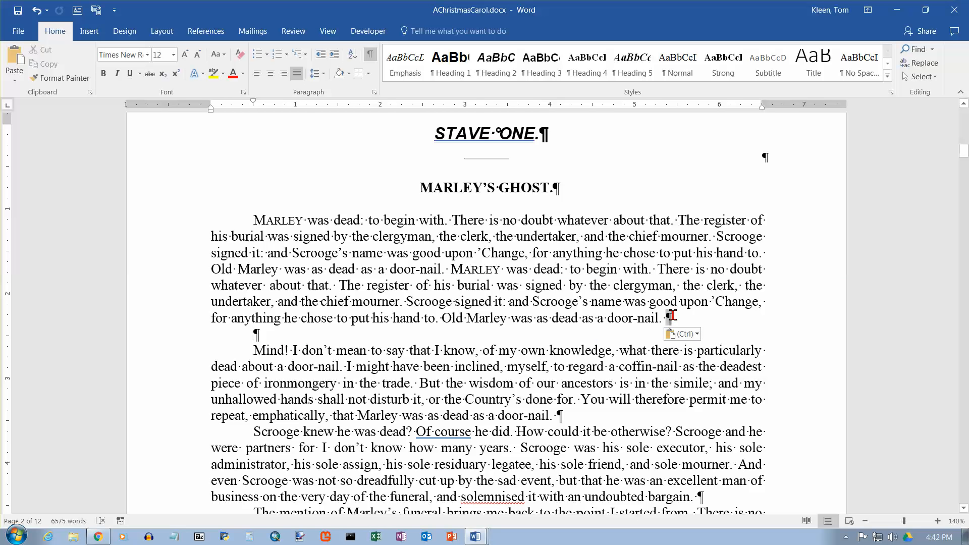
double_click(257, 334)
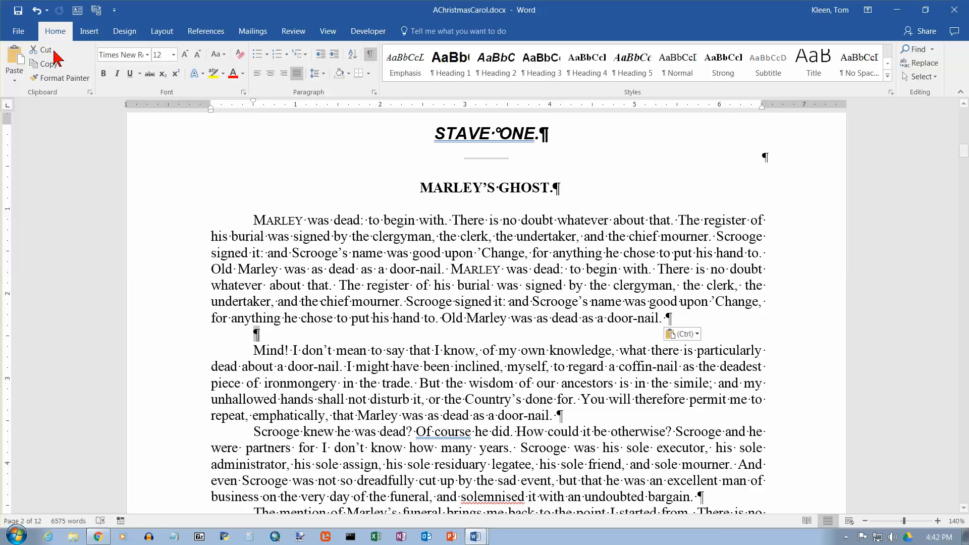
key(ctrl+z)
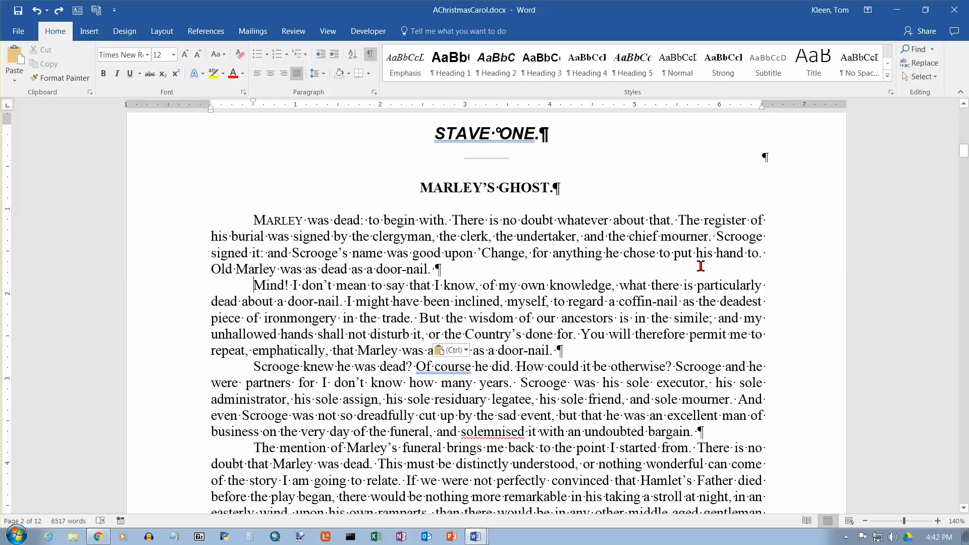
Paste the copied paragraph directly in front of "Mind!" and undo the paste
key(ctrl+v)
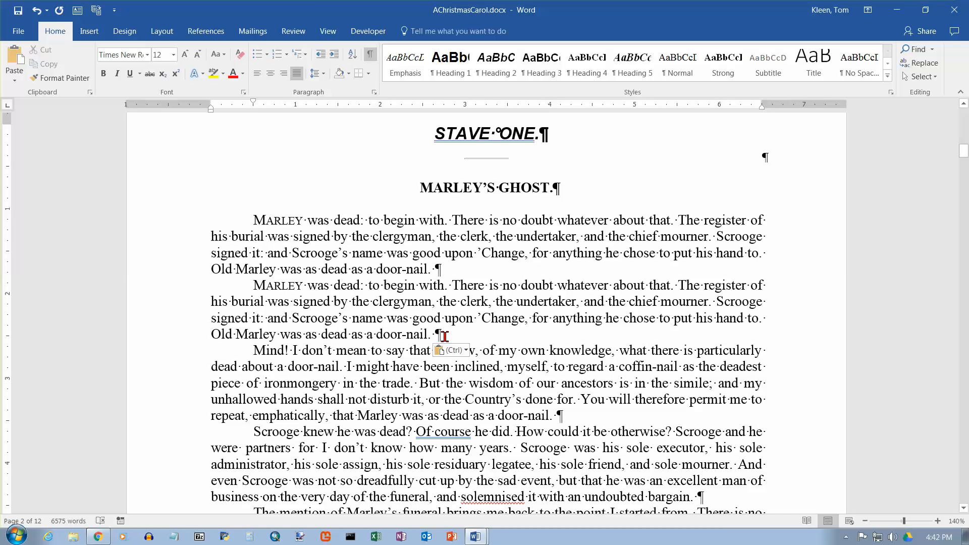
click(448, 289)
key(ctrl+z)
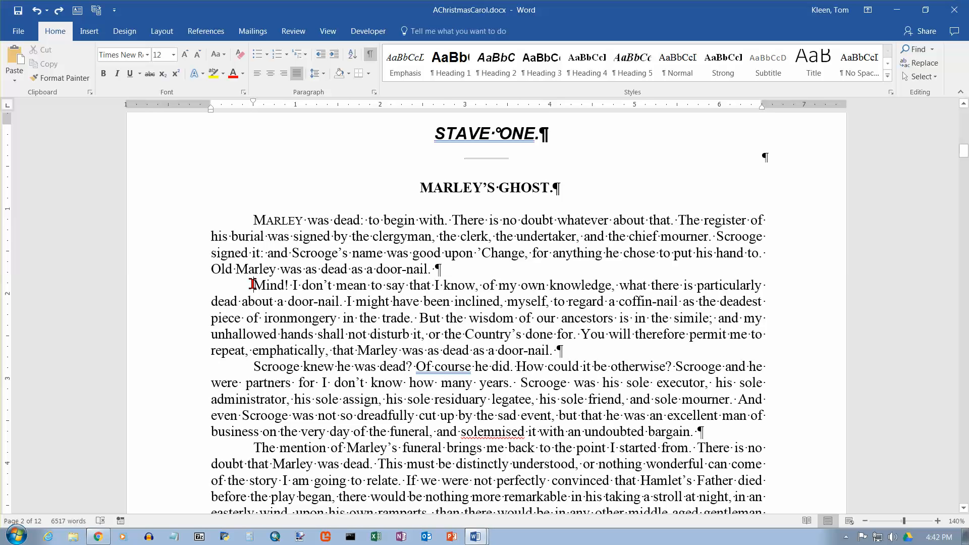
Make the paragraph beginning "Mind!" bold, italic and red, and move its left and right indents inward by 0.5 inch each
drag(253, 284, 591, 350)
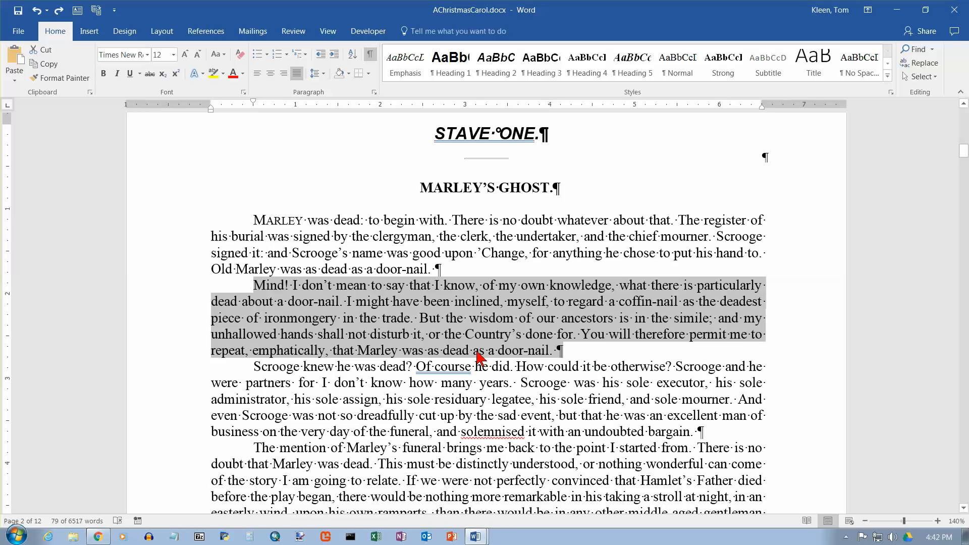
click(103, 73)
click(118, 74)
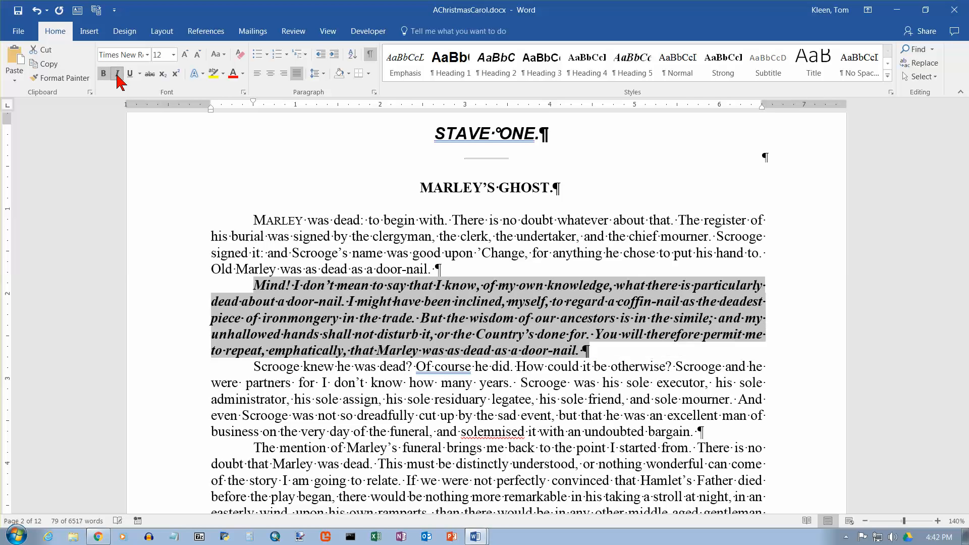
click(233, 74)
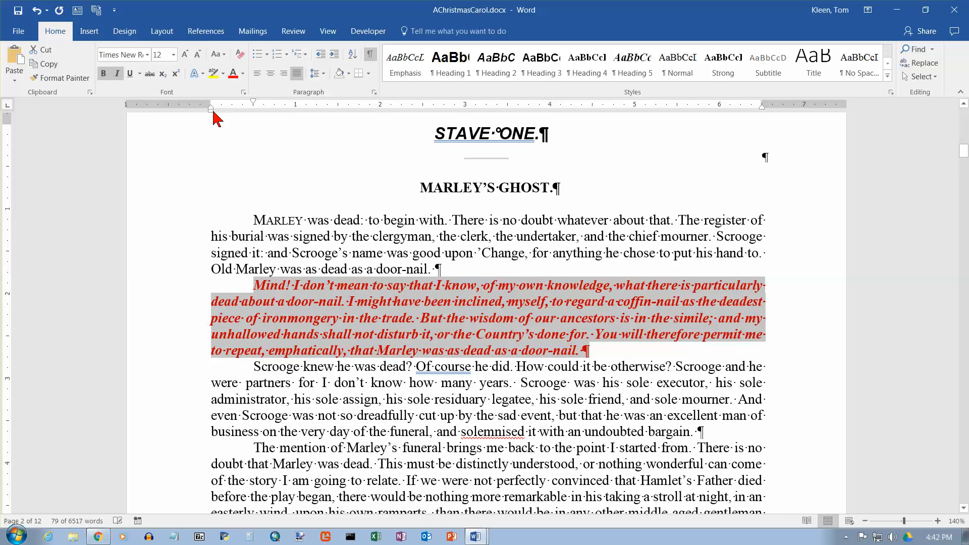
drag(212, 109, 254, 110)
drag(761, 109, 719, 110)
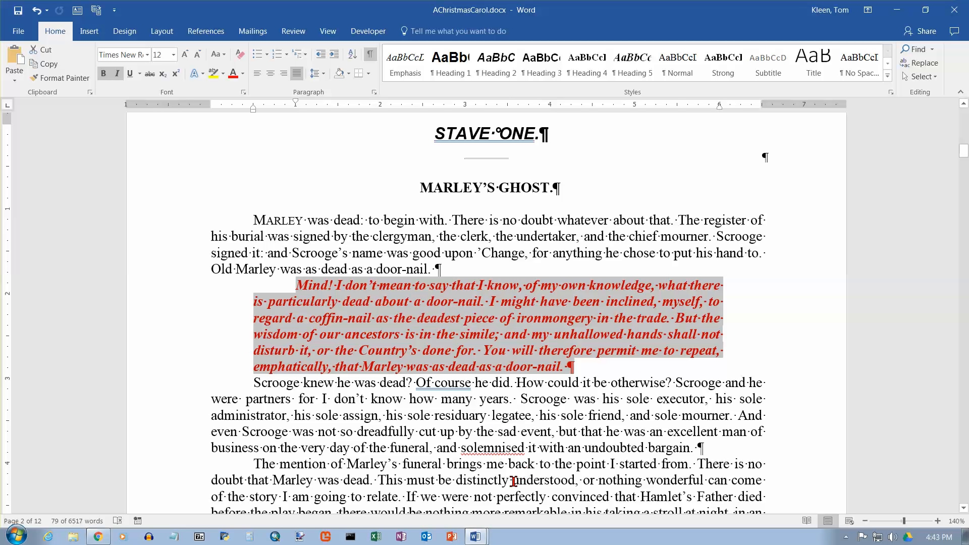
Copy the "Mind!" paragraph's formatting with Format Painter onto the whole paragraph beginning "The mention of Marley's funeral"
scroll(432, 421, down, 1)
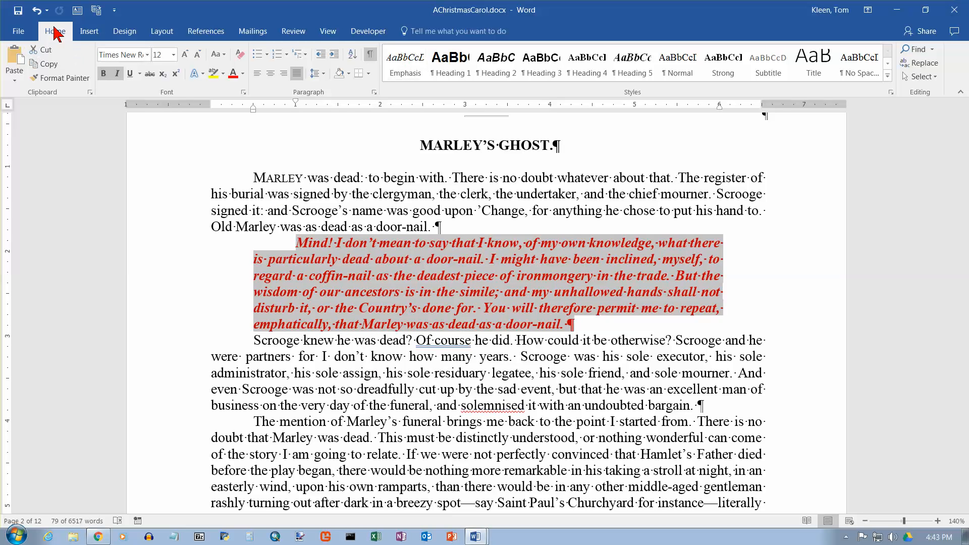
click(34, 81)
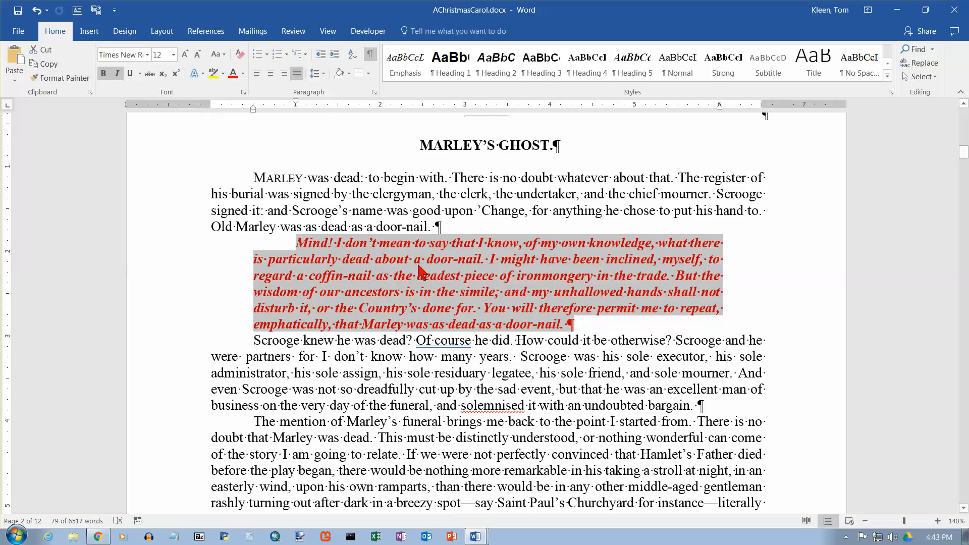
click(492, 259)
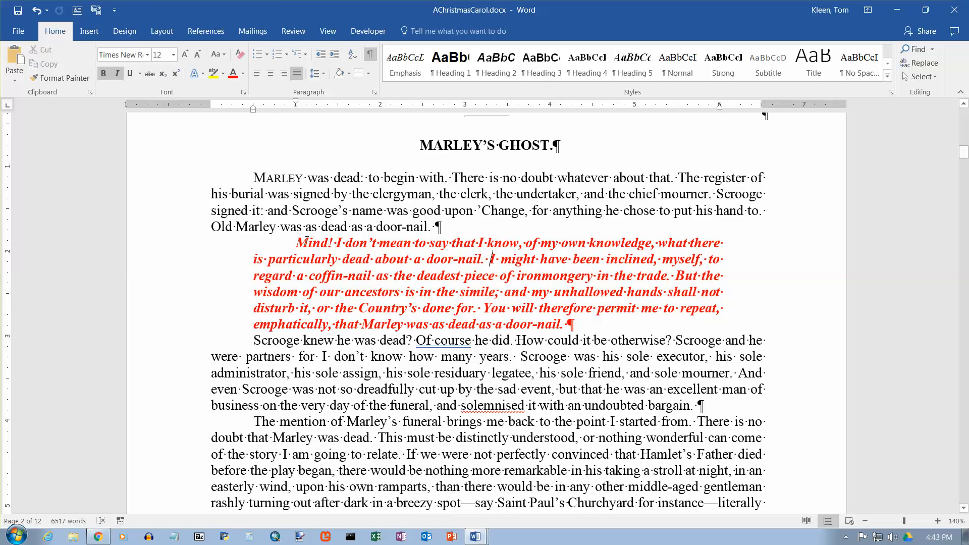
drag(297, 243, 608, 323)
click(394, 279)
click(65, 80)
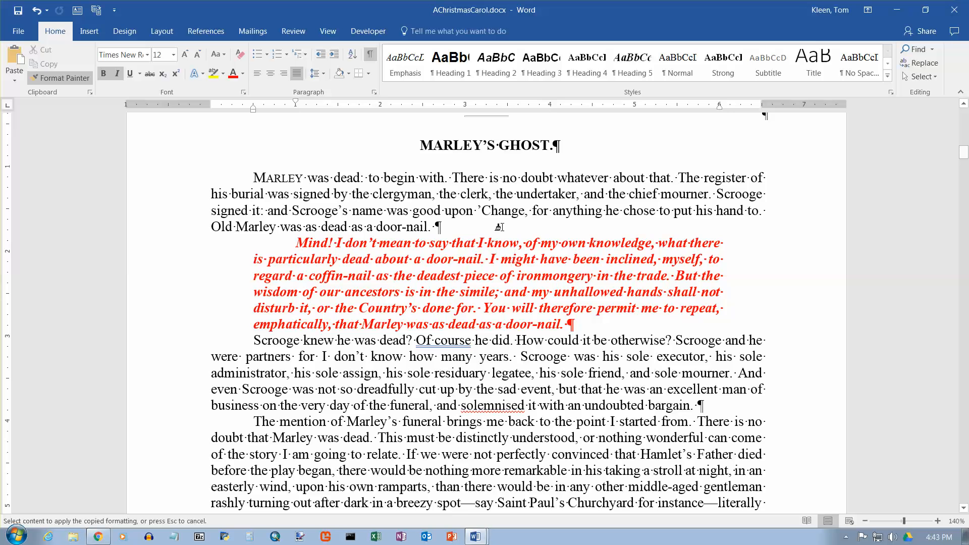
scroll(503, 225, down, 1)
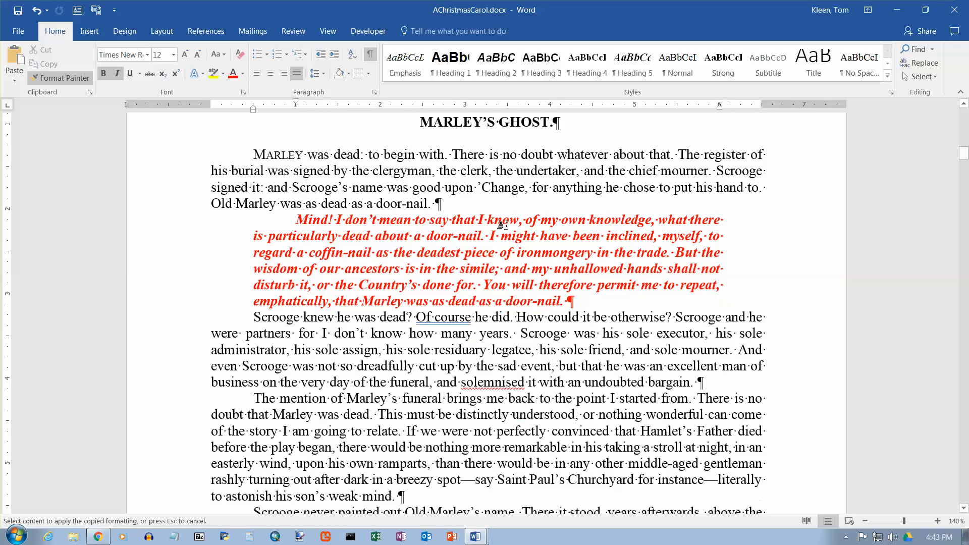
scroll(503, 225, down, 3)
mouse_move(253, 337)
mouse_down()
mouse_move(398, 410)
mouse_move(413, 430)
mouse_up()
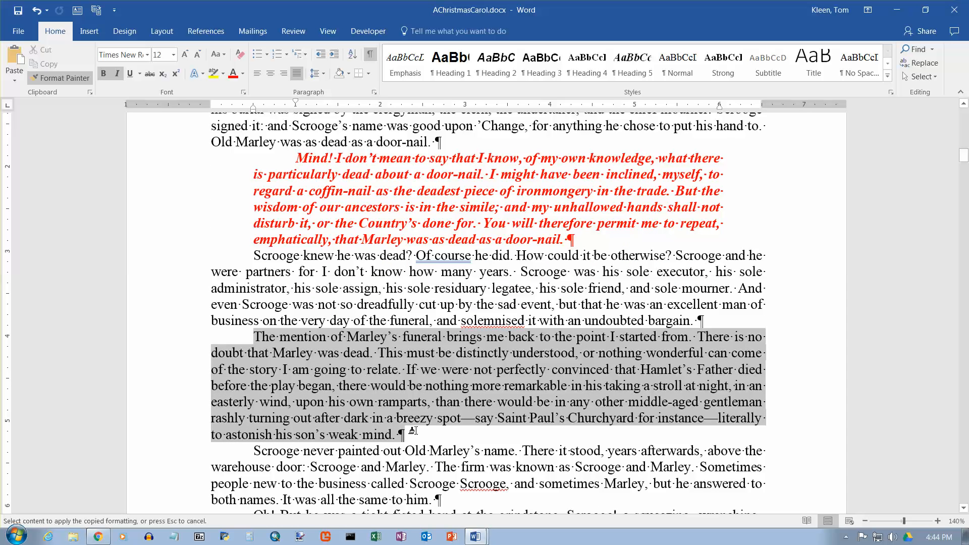
drag(413, 430, 413, 431)
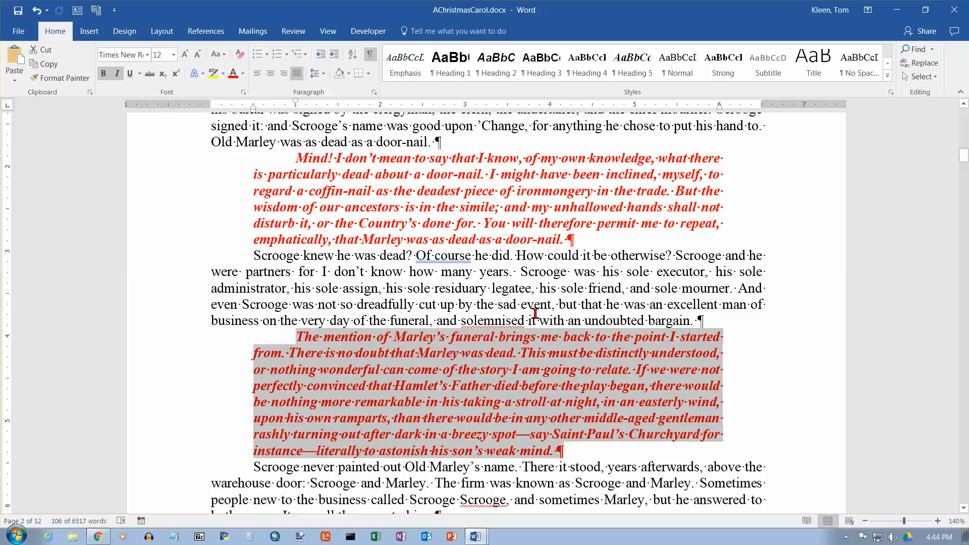
Lock Format Painter on the formatting of the red "The mention of Marley's funeral" paragraph and apply it to the paragraph beginning "Oh! But he was"
click(487, 355)
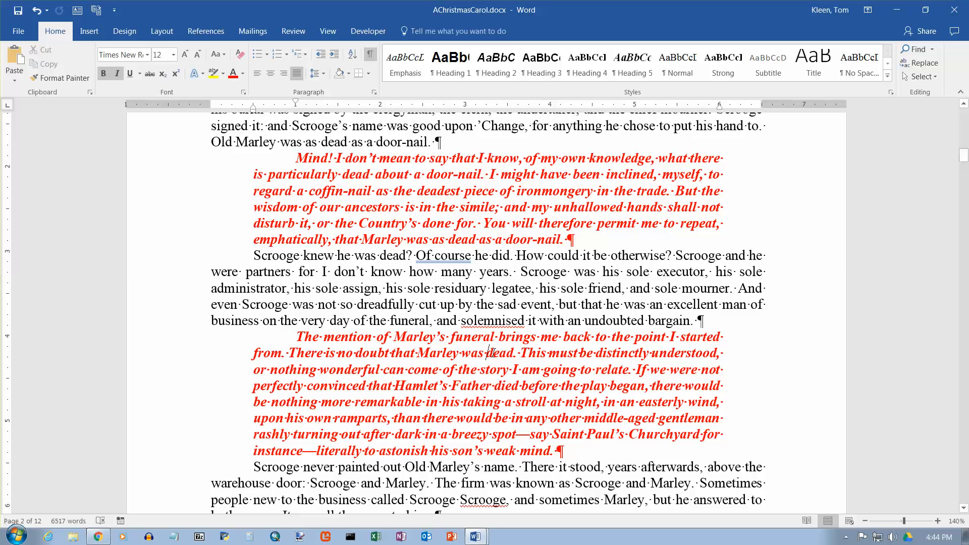
click(59, 78)
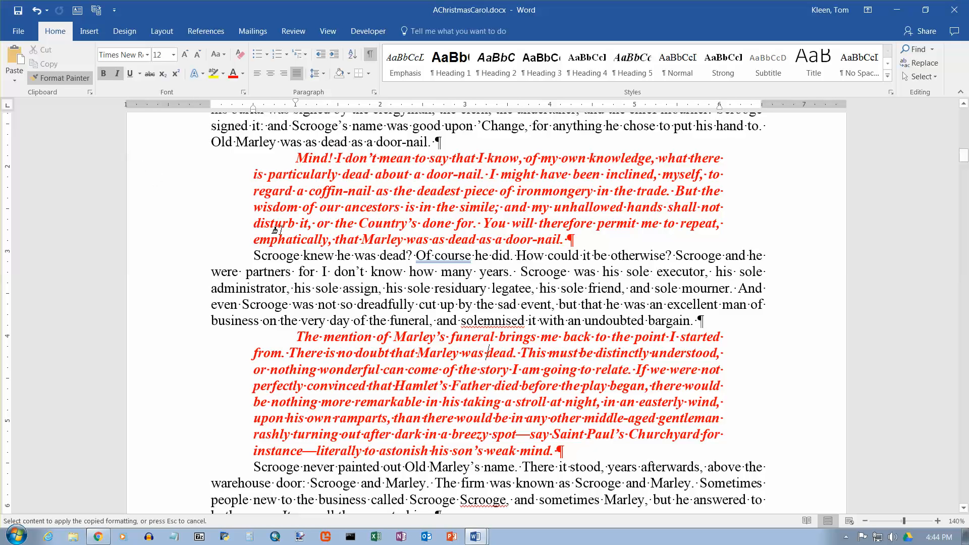
scroll(368, 246, down, 5)
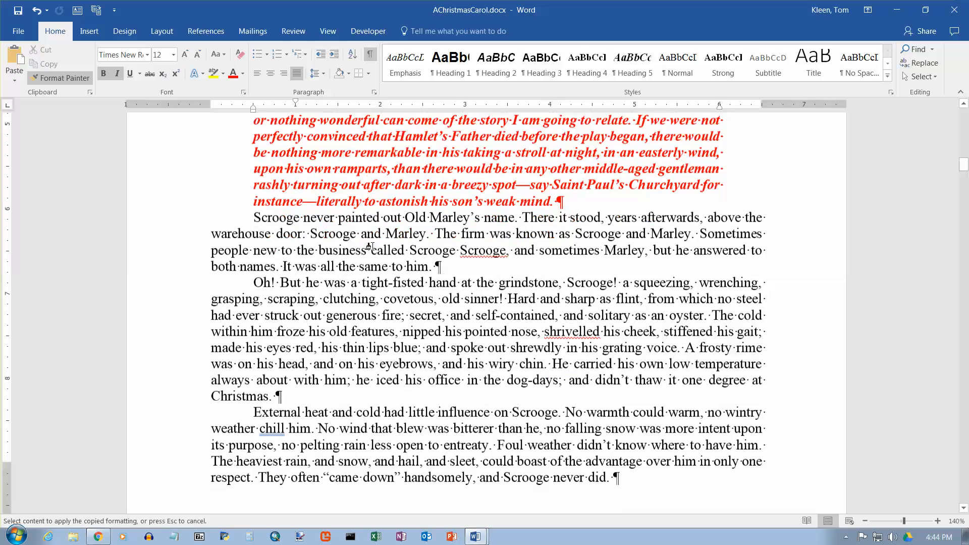
scroll(368, 247, down, 1)
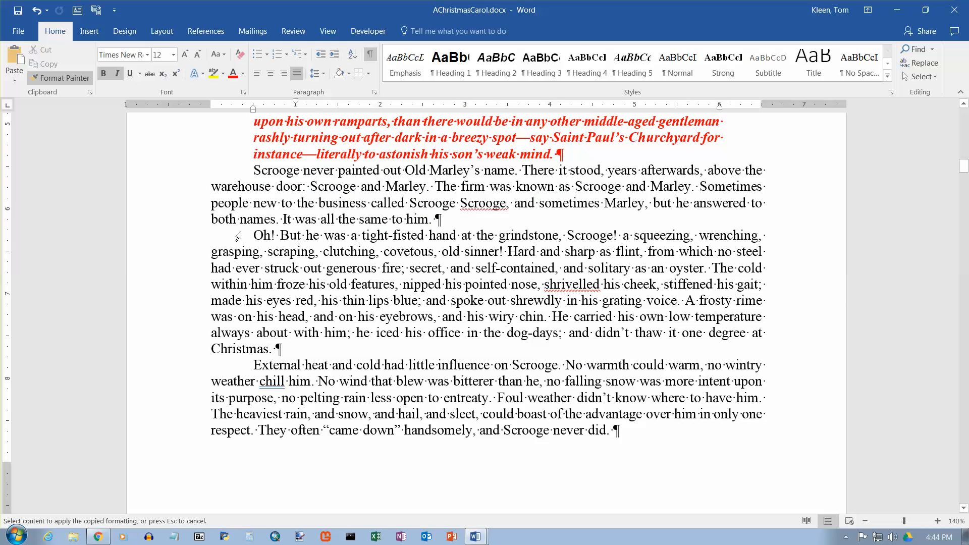
double_click(237, 236)
Paint the same formatting onto the text starting at "Nobody ever stopped him" and the "A merry Christmas, uncle!" paragraph, and turn Format Painter off
scroll(461, 372, down, 4)
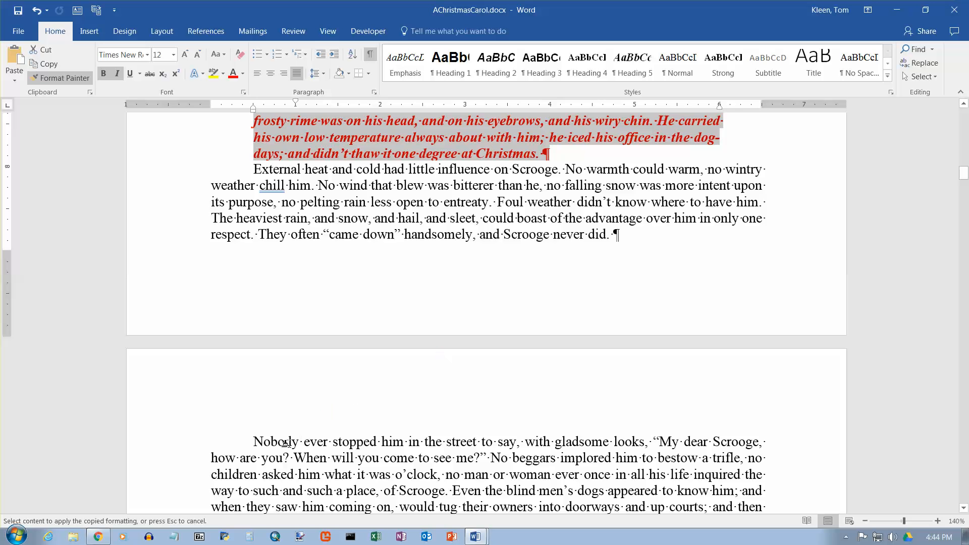
scroll(353, 460, down, 3)
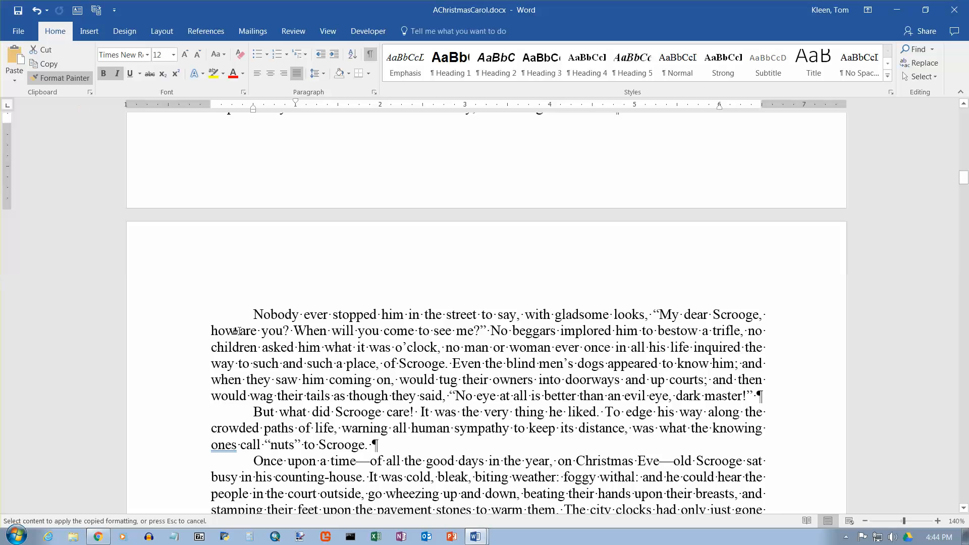
mouse_move(253, 314)
mouse_down()
mouse_move(641, 388)
mouse_move(752, 398)
mouse_move(772, 404)
mouse_move(774, 443)
mouse_up()
scroll(467, 387, down, 9)
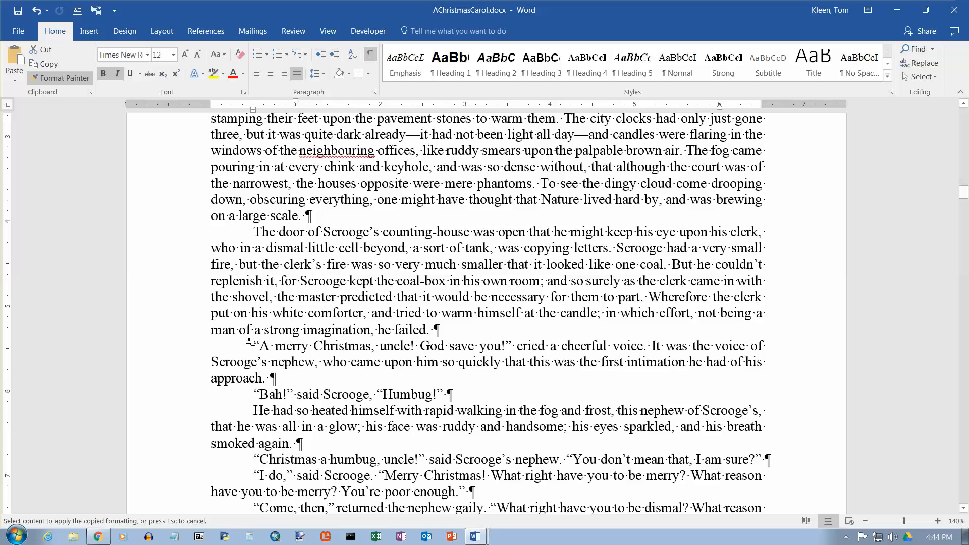
mouse_move(252, 346)
mouse_down()
mouse_move(282, 380)
mouse_move(595, 387)
mouse_up()
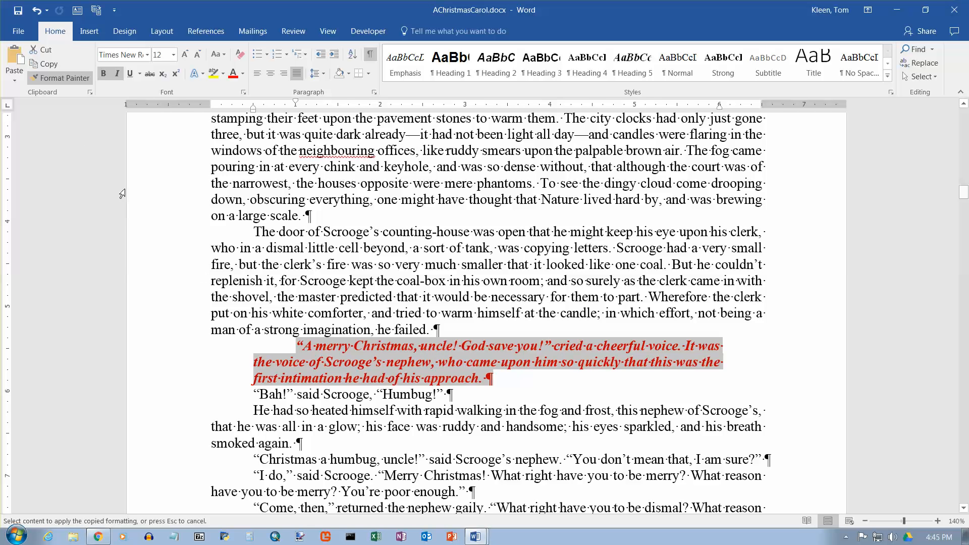
click(60, 79)
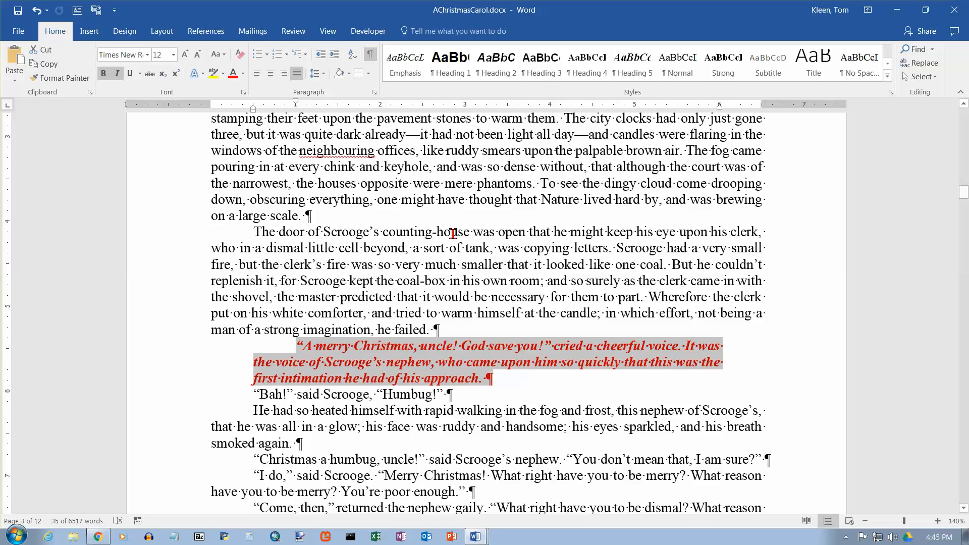
Move the whole "Marley was dead" paragraph directly in front of "Scrooge knew he was dead?", undo the move and deselect the paragraph
key(ctrl+Home)
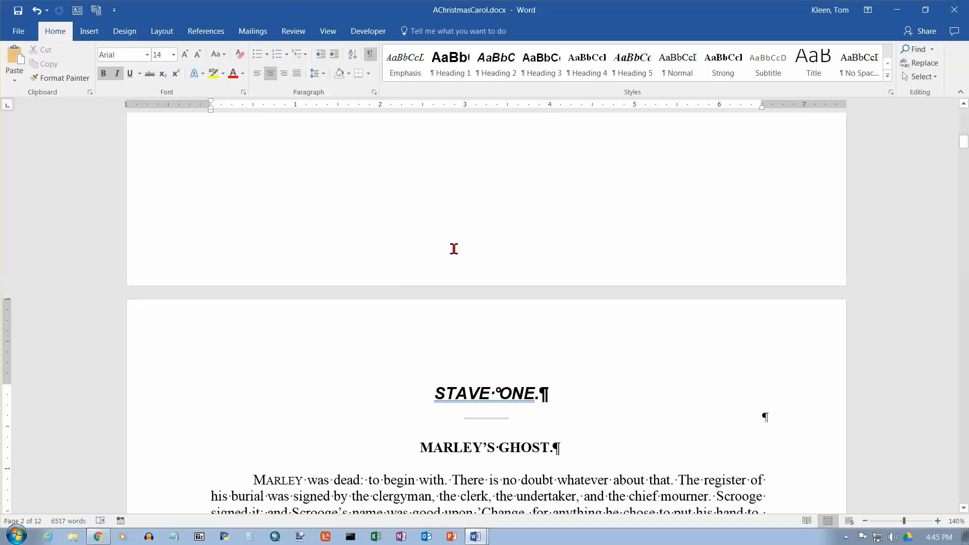
scroll(403, 252, down, 3)
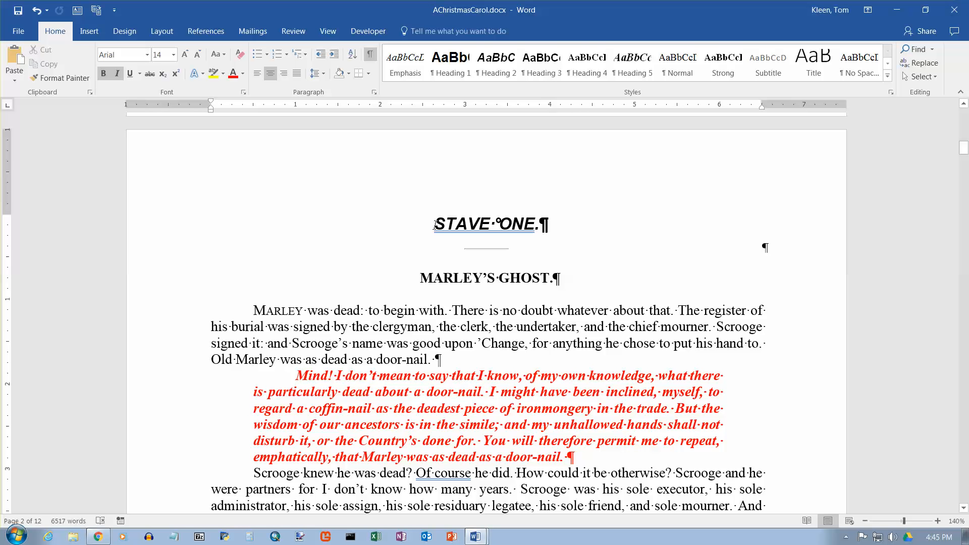
drag(248, 310, 448, 360)
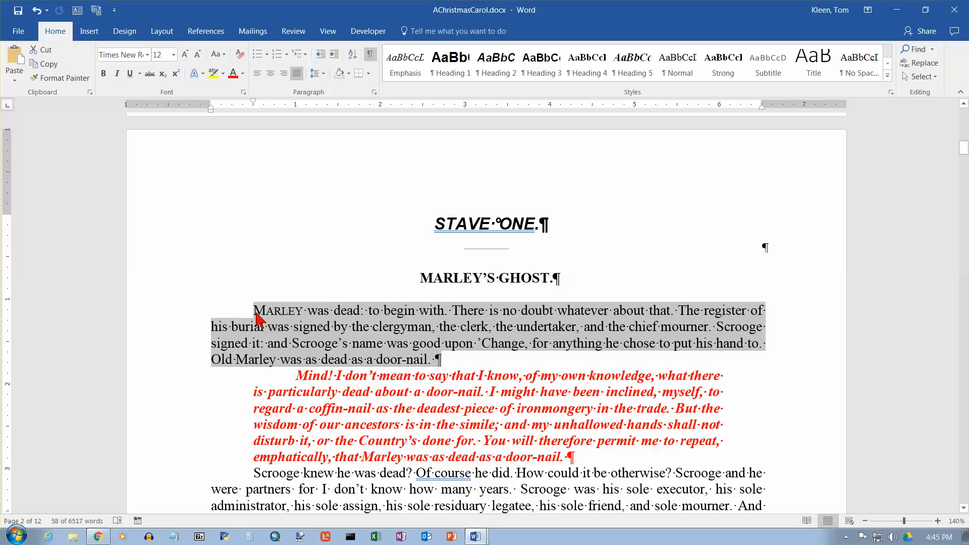
drag(257, 320, 253, 472)
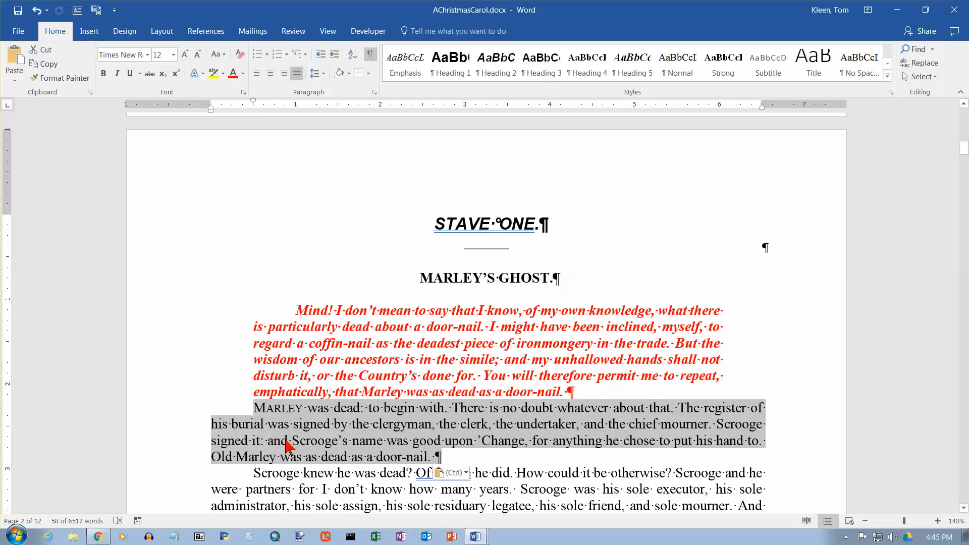
key(ctrl+z)
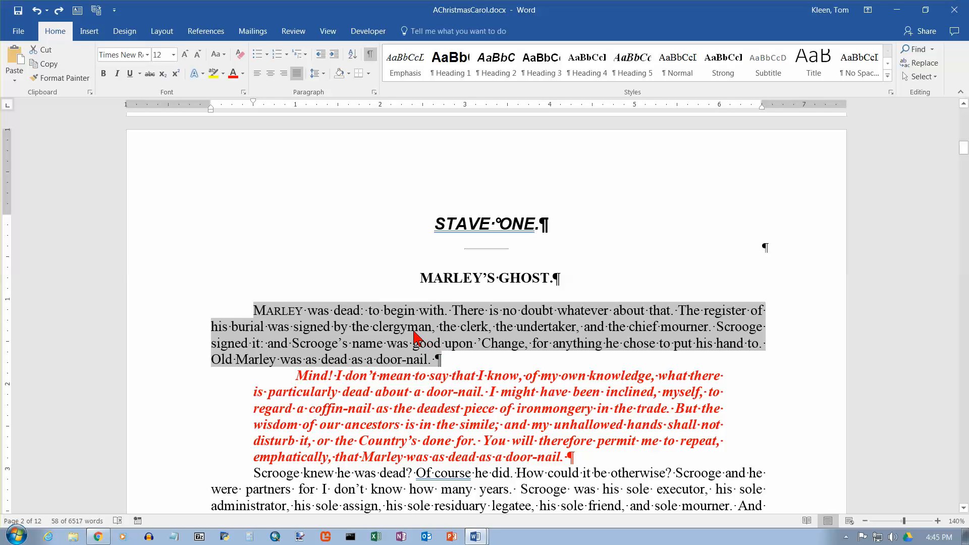
click(469, 332)
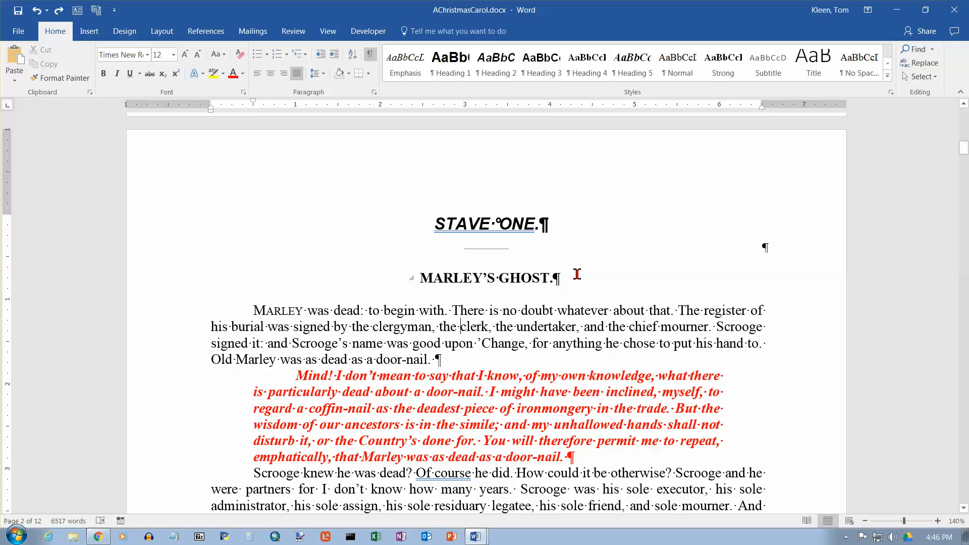
Replace every occurrence of "Scrooge" in the document with the author's surname and close Find and Replace
key(ctrl+h)
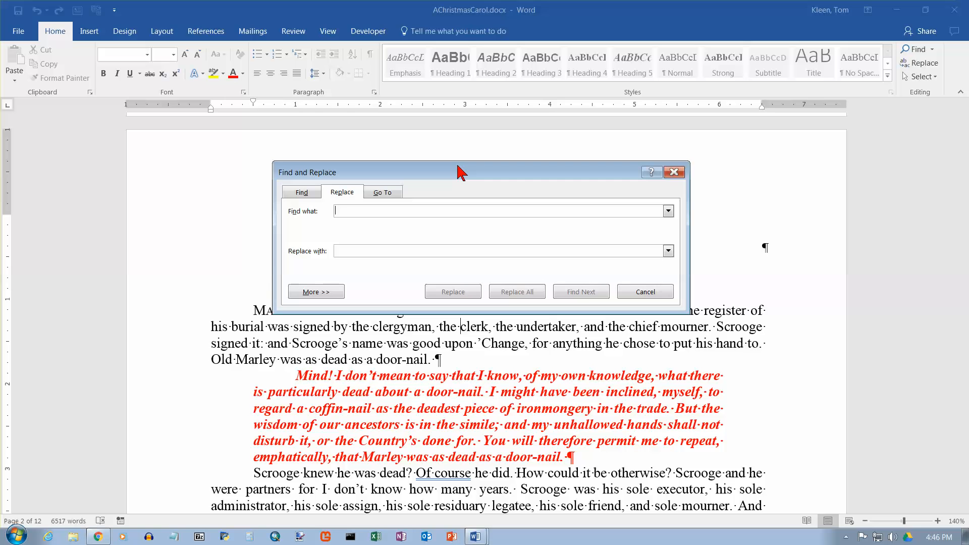
text(Scrooge)
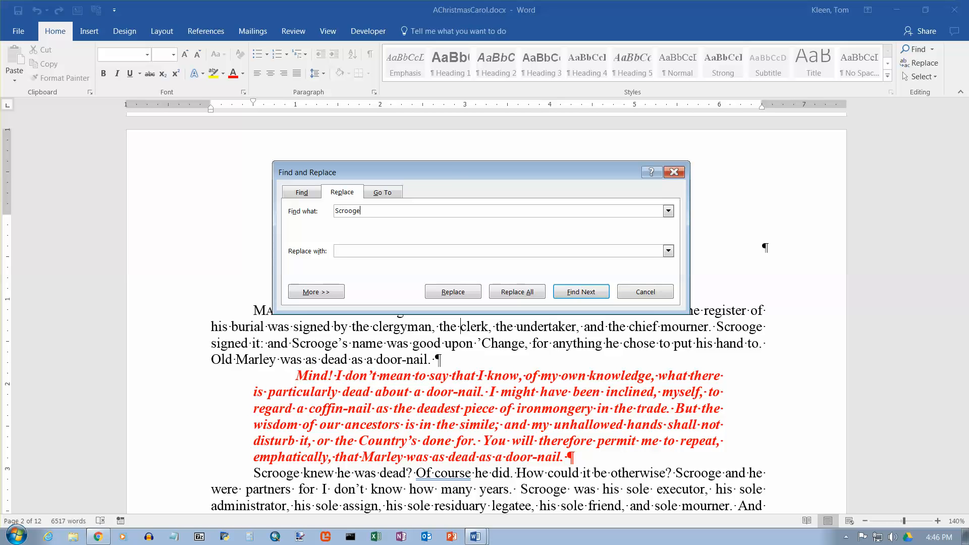
click(397, 251)
text(Kleen)
click(512, 293)
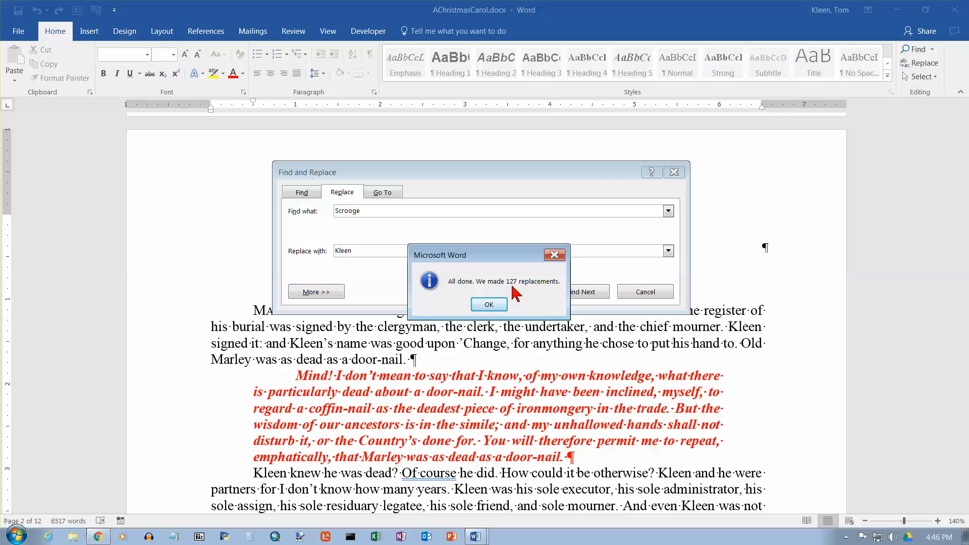
click(489, 304)
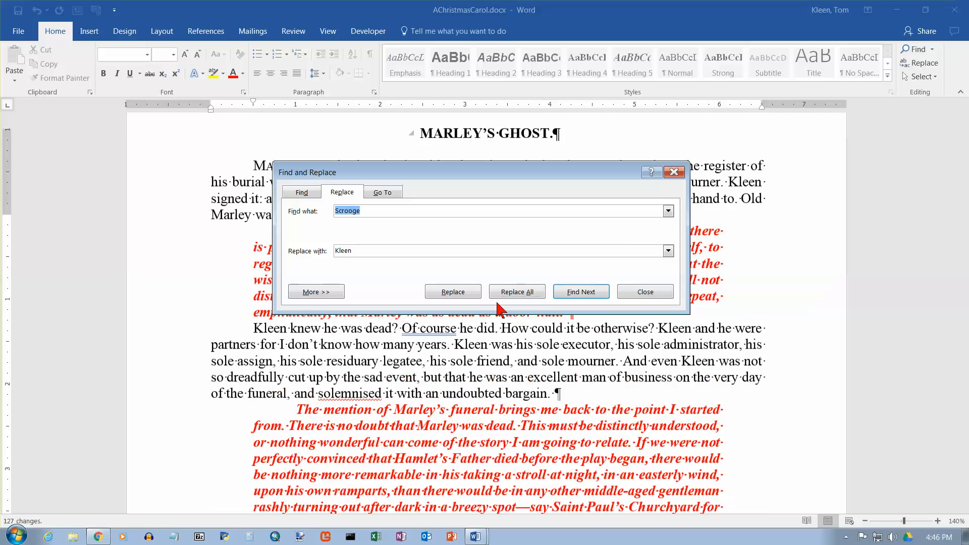
key(Escape)
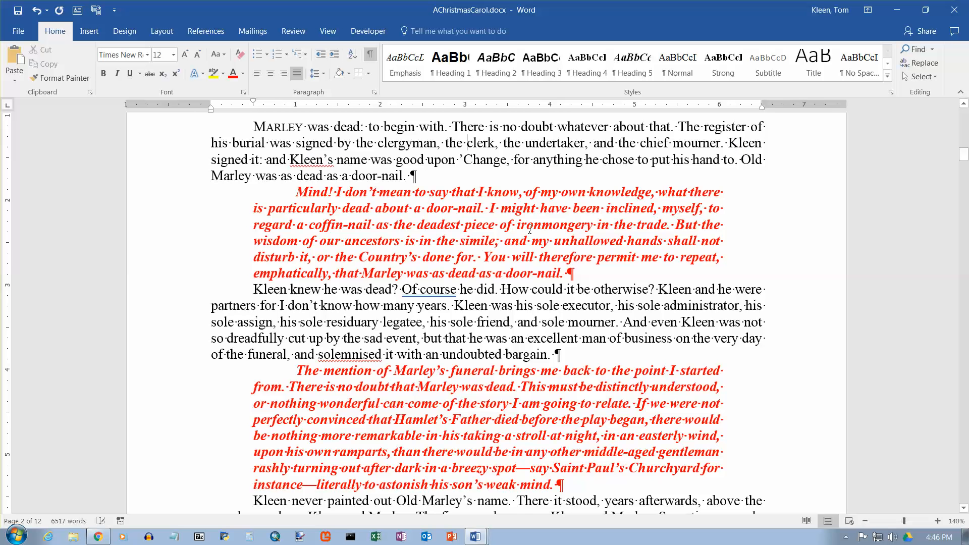
Search the document for "Scrooge", close the search results and undo the replacement of all occurrences
scroll(511, 201, up, 1)
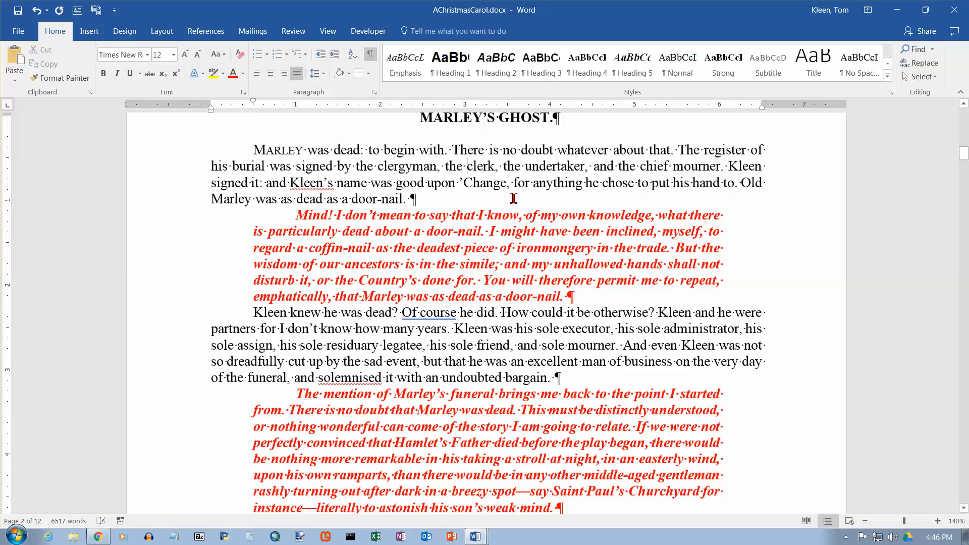
scroll(513, 199, up, 5)
key(ctrl+f)
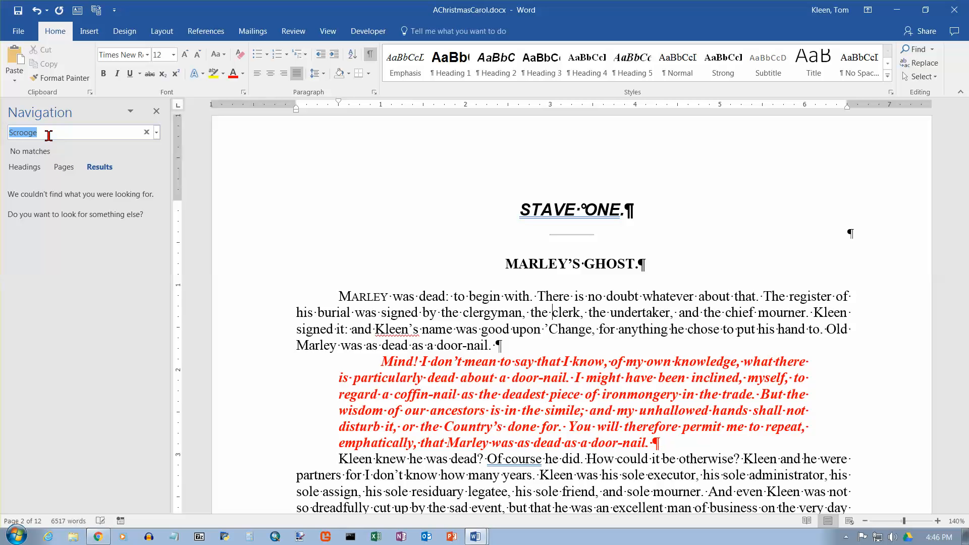
click(156, 112)
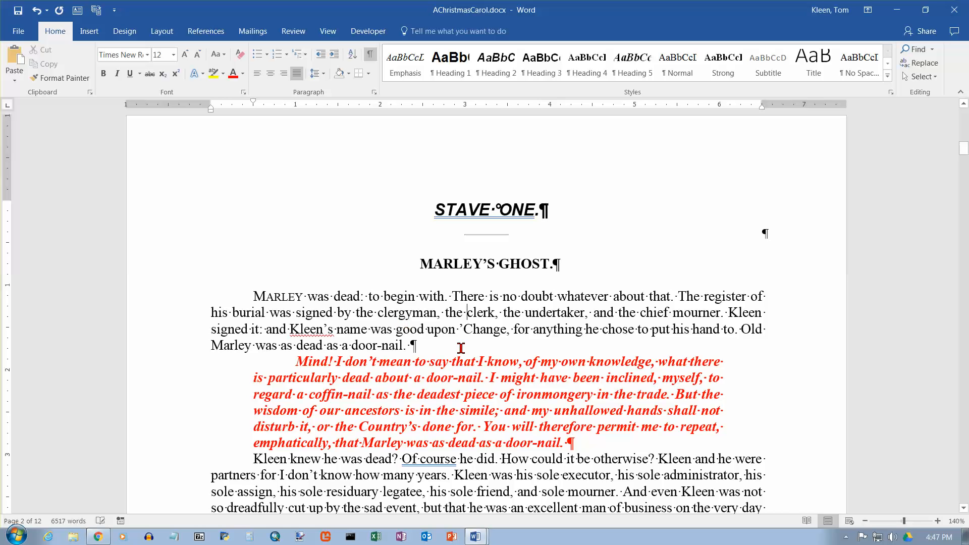
key(ctrl+z)
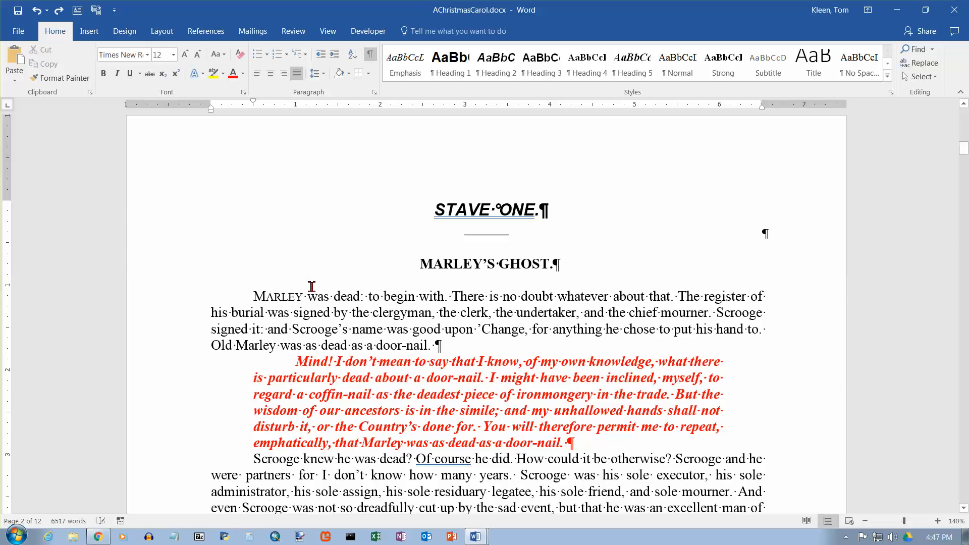
Search the document for the surname used as the replacement text
key(ctrl+f)
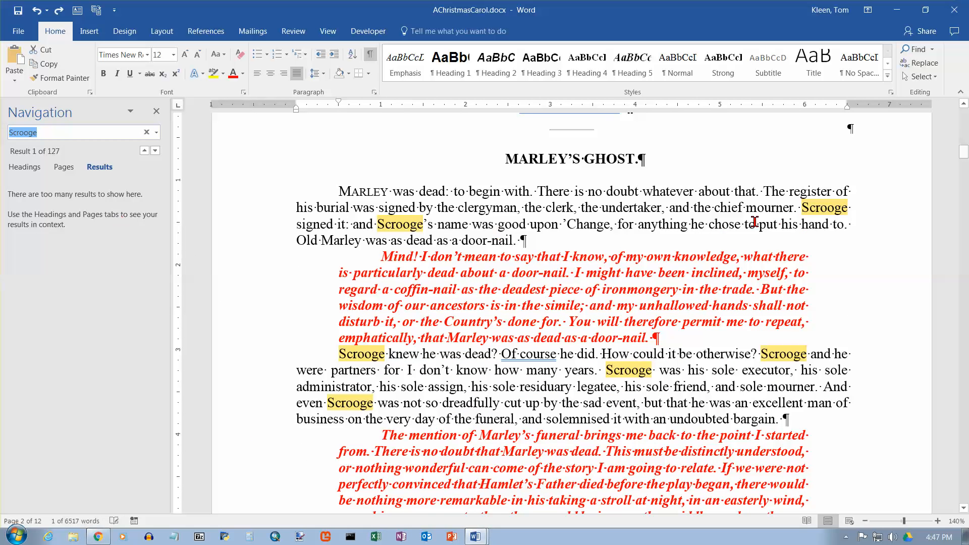
text(Kleen)
key(Return)
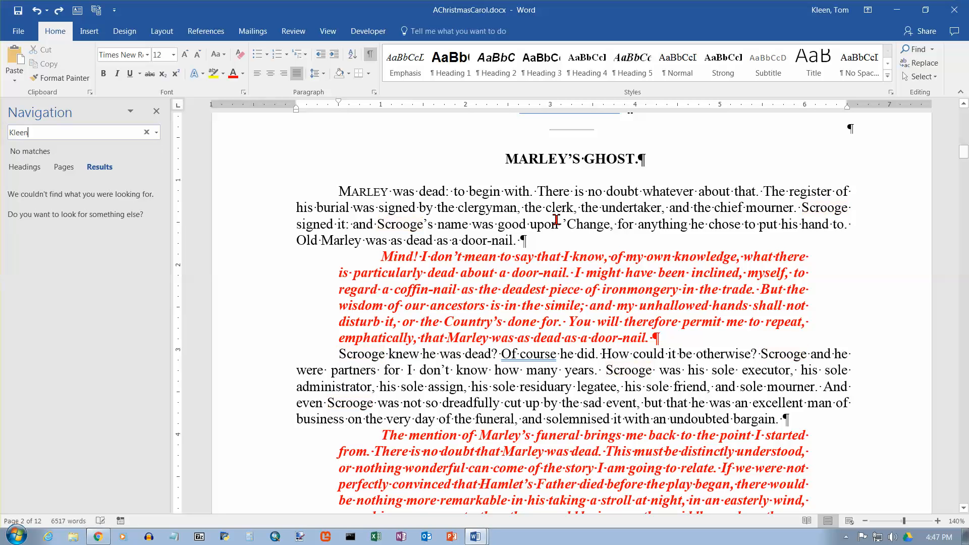
Show the Find options, run Find again and close the Navigation pane
click(932, 50)
click(932, 50)
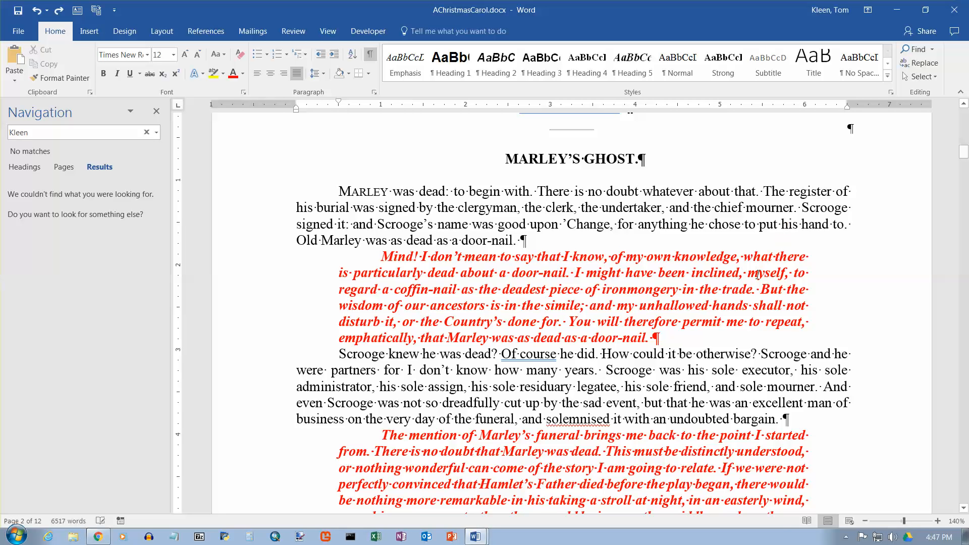
click(932, 49)
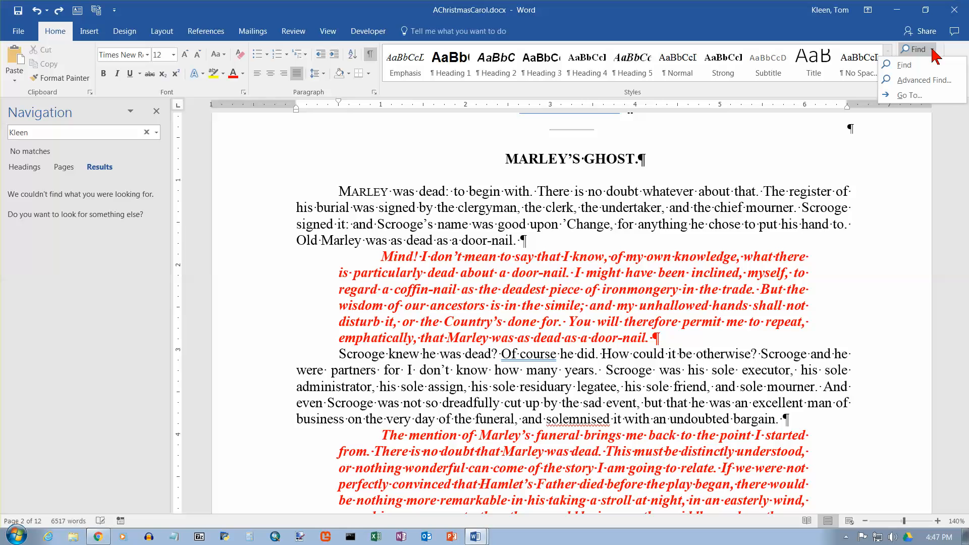
click(905, 65)
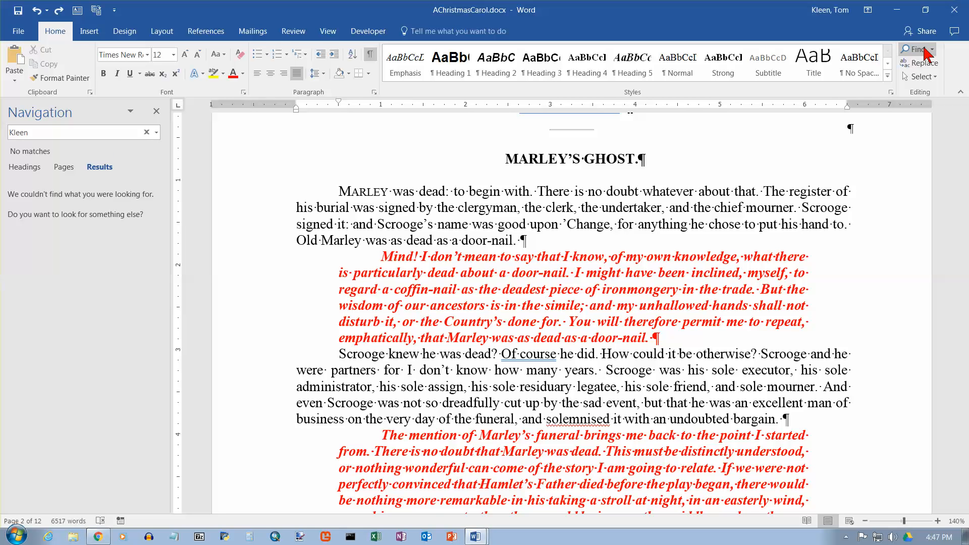
click(157, 111)
click(156, 111)
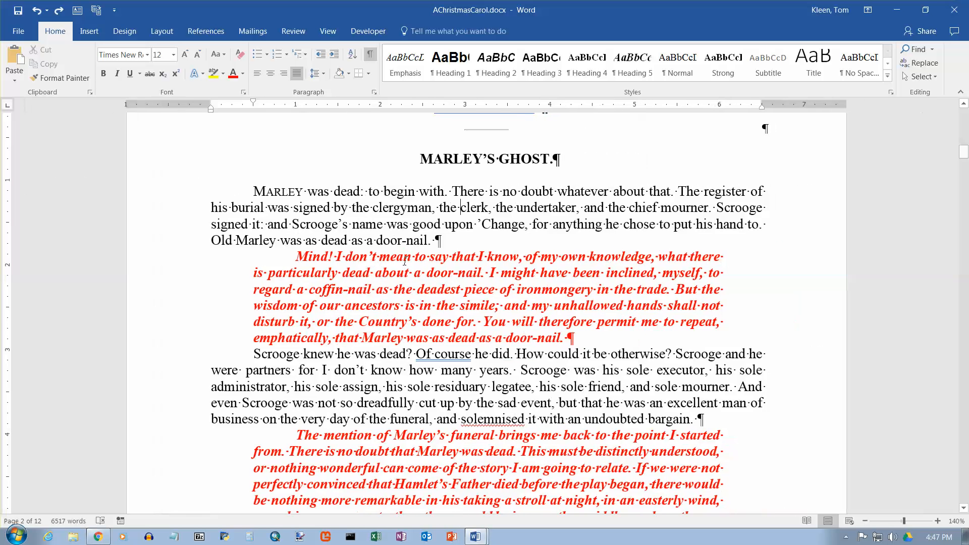